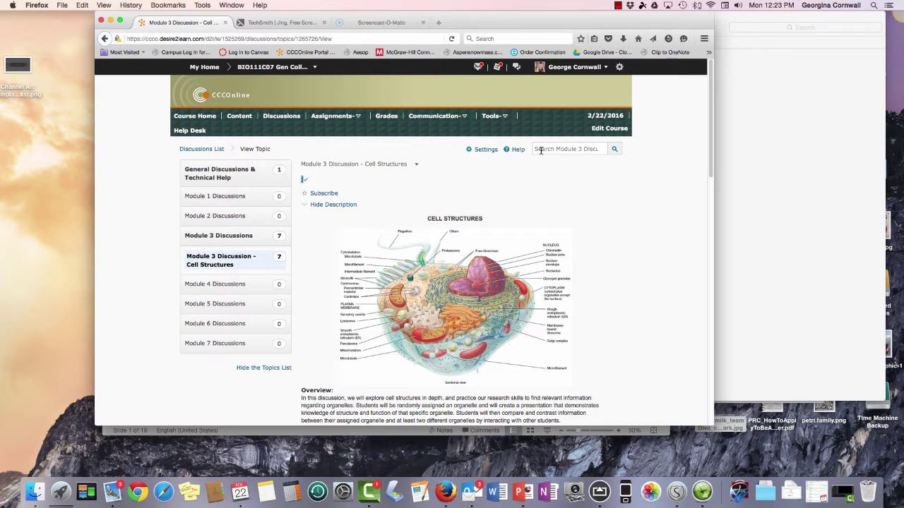
Bring up the TechSmith Jing page that offers Jing as a free download.
{"action": "left_click", "coordinate": [289, 22]}
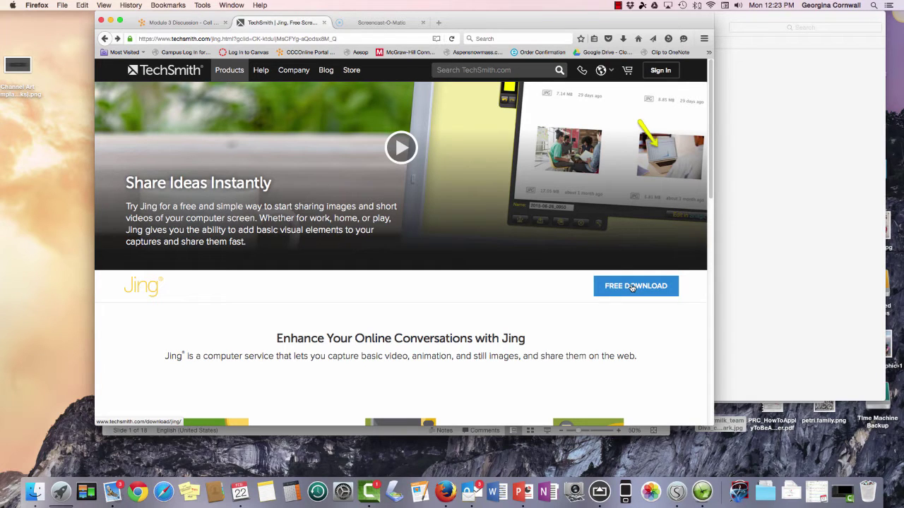
Bring up the Screencast-O-Matic home page with its Start Recording option.
{"action": "left_click", "coordinate": [389, 23]}
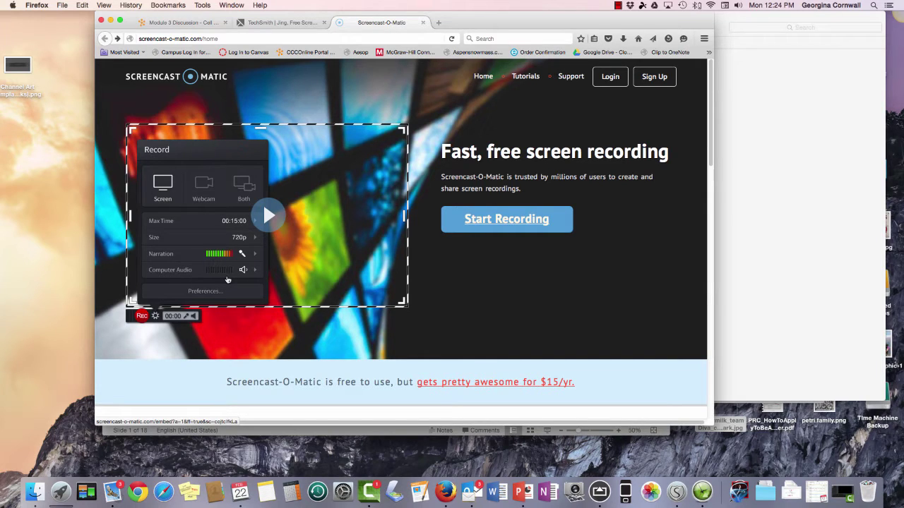
Launch the Screencast-O-Matic recorder set to screen-only, Fullscreen, 00:15:00 maximum time.
{"action": "left_click", "coordinate": [499, 224]}
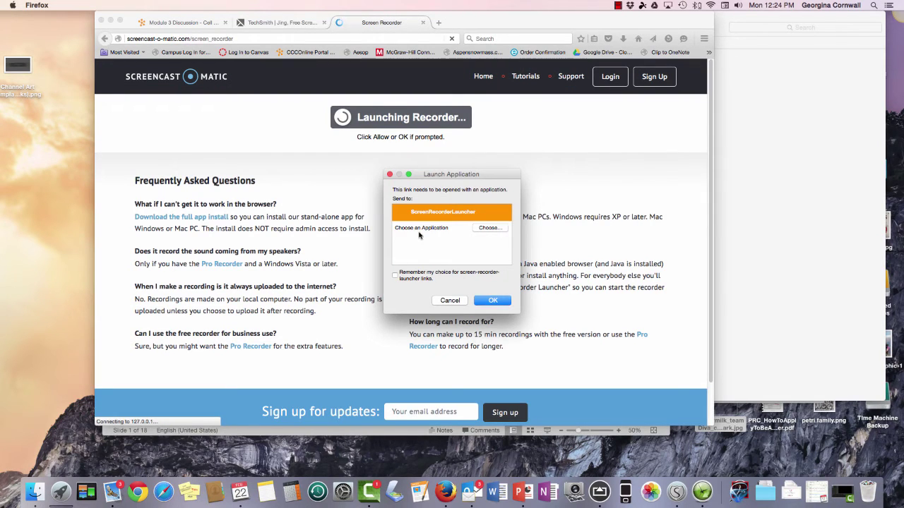
{"action": "left_click", "coordinate": [487, 299]}
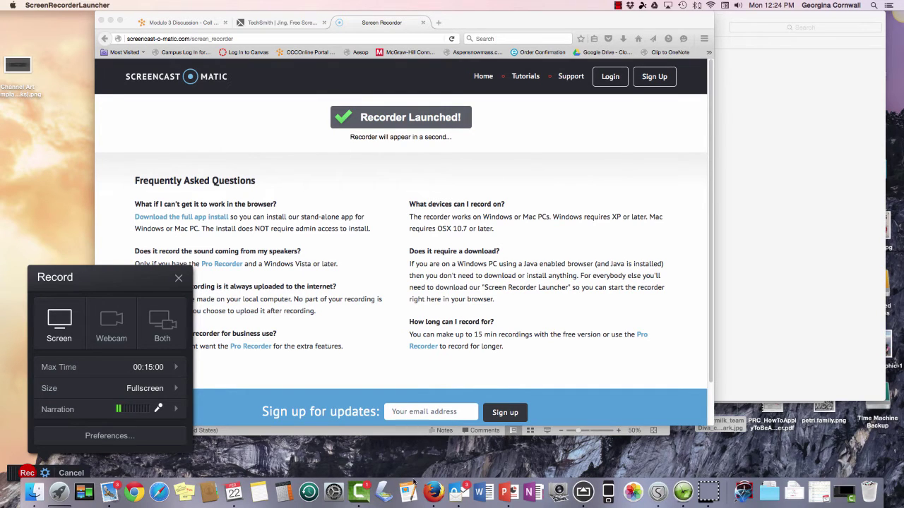
Record the Genomics PowerPoint slideshow from the first slide, finishing a 0:21 capture.
{"action": "left_click", "coordinate": [508, 493]}
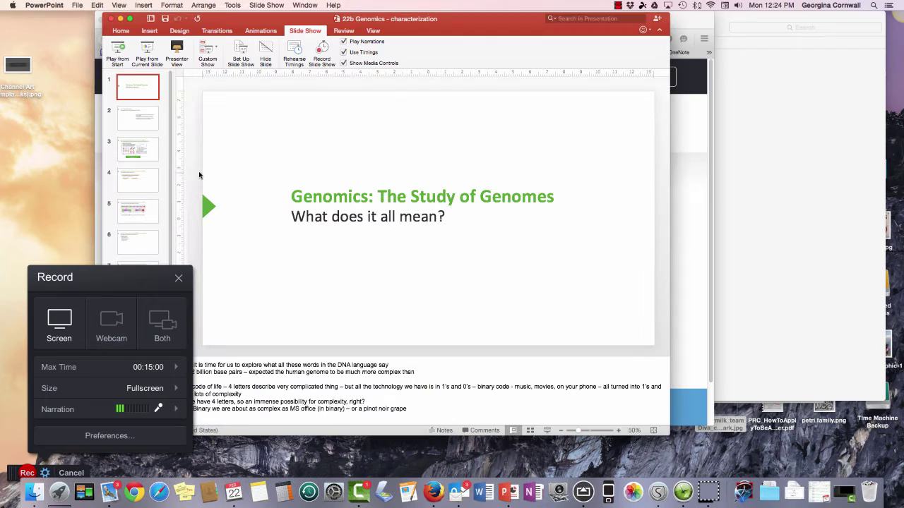
{"action": "left_click", "coordinate": [117, 49]}
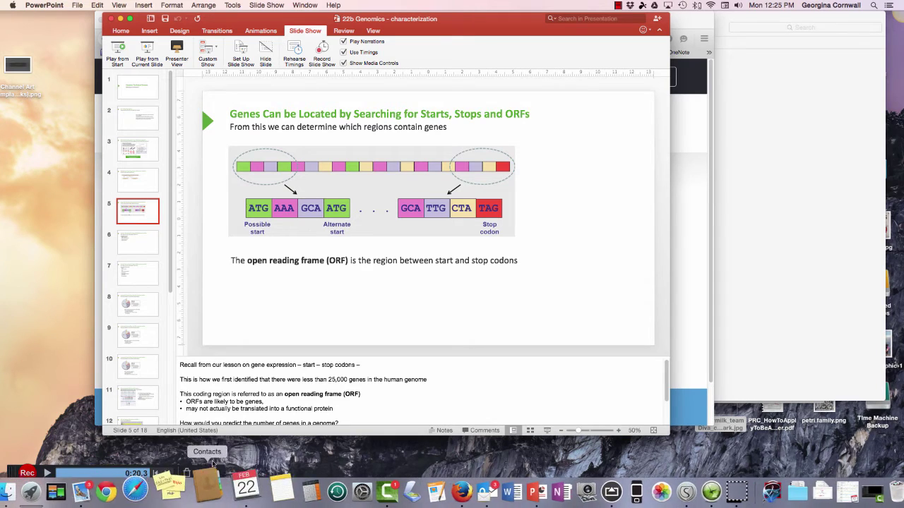
{"action": "left_click", "coordinate": [210, 473]}
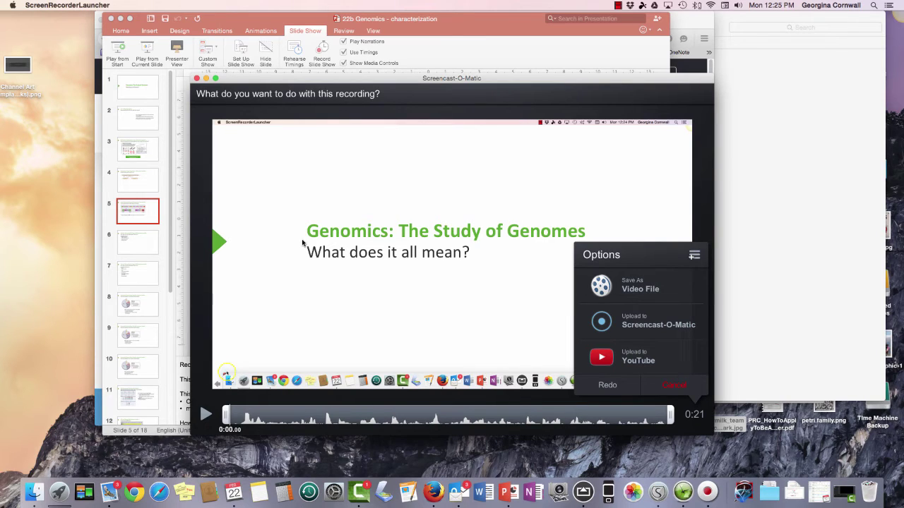
Dismiss the recorder's save/upload options and return to the full-screen slide on locating genes.
{"action": "left_click", "coordinate": [706, 23]}
{"action": "left_click", "coordinate": [282, 16]}
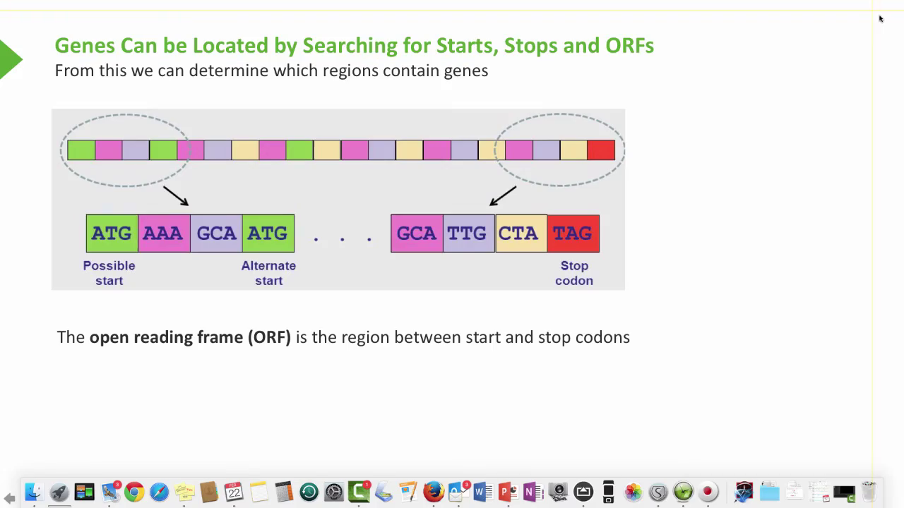
Capture the full-screen slideshow as a Jing video through the transposable elements slide, then stop.
{"action": "key", "text": "ctrl+Up"}
{"action": "key", "text": "ctrl+Up"}
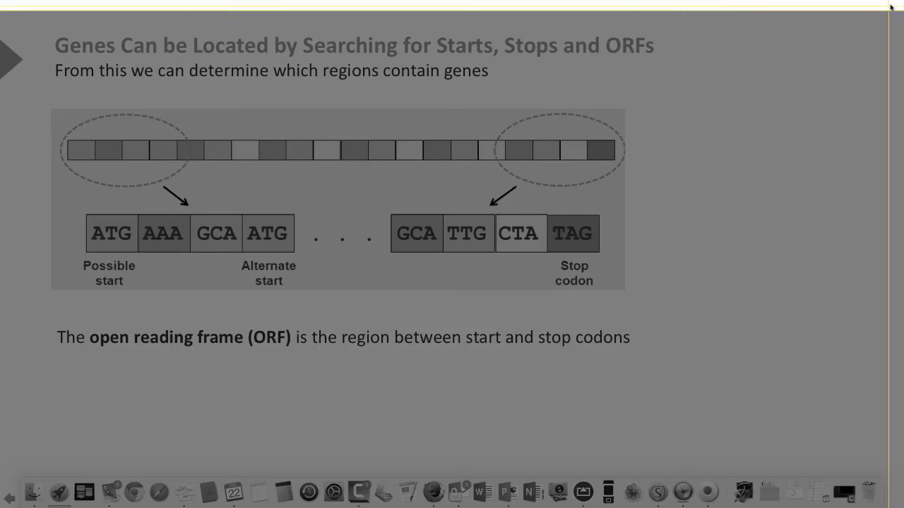
{"action": "left_click", "coordinate": [884, 16]}
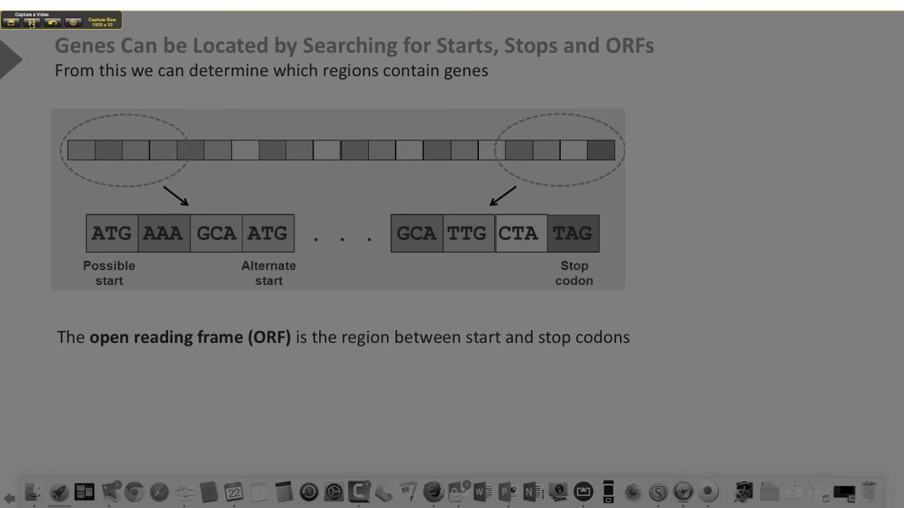
{"action": "left_click", "coordinate": [31, 23]}
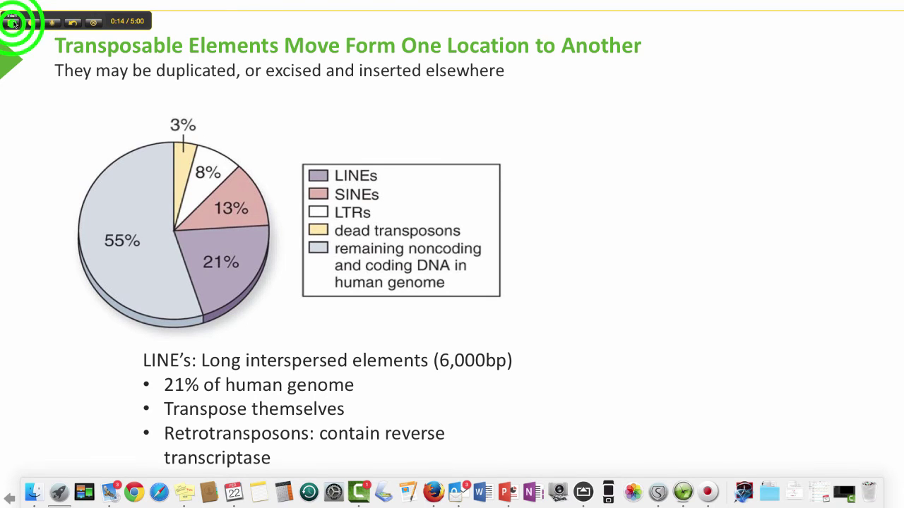
{"action": "left_click", "coordinate": [12, 25]}
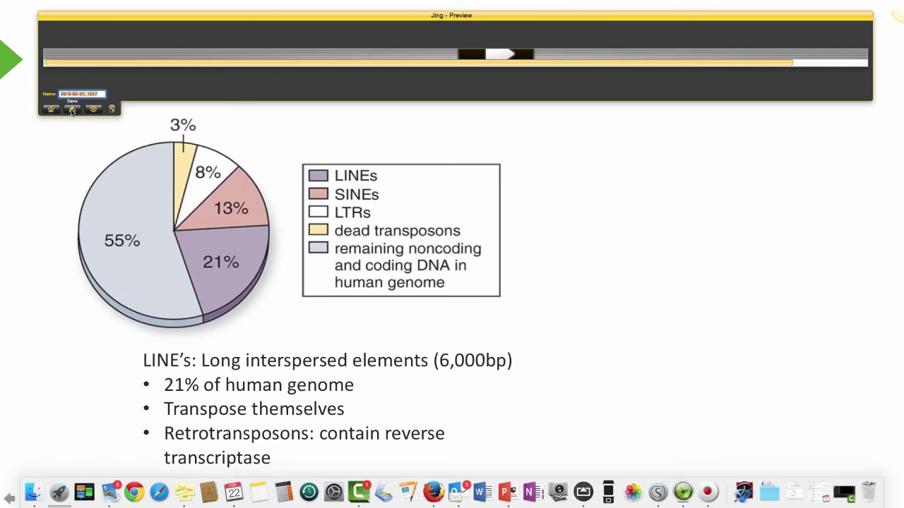
Share capture 2016-02-22_1227 to Screencast.com, opening its video page in Firefox.
{"action": "left_click", "coordinate": [50, 110]}
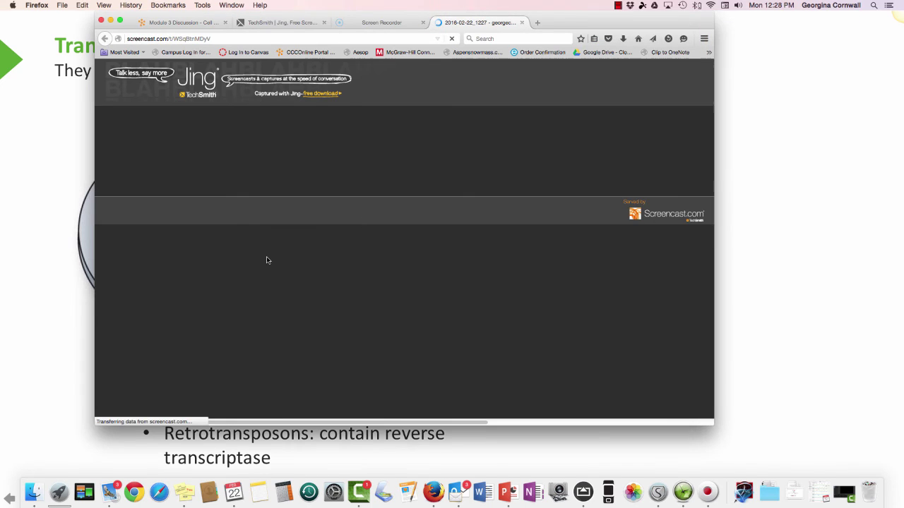
Select the Screencast.com video URL, then go back to the Module 3 Cell Structures discussion.
{"action": "left_click", "coordinate": [267, 38]}
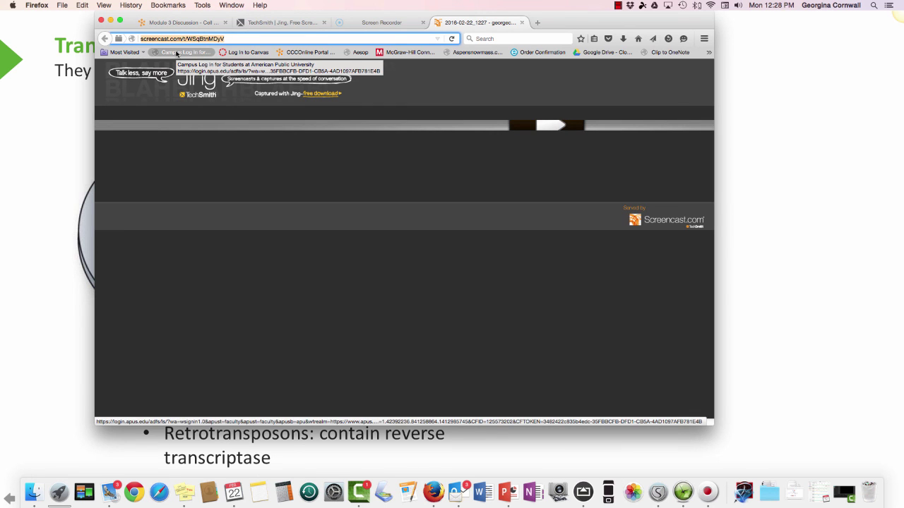
{"action": "left_click", "coordinate": [168, 24]}
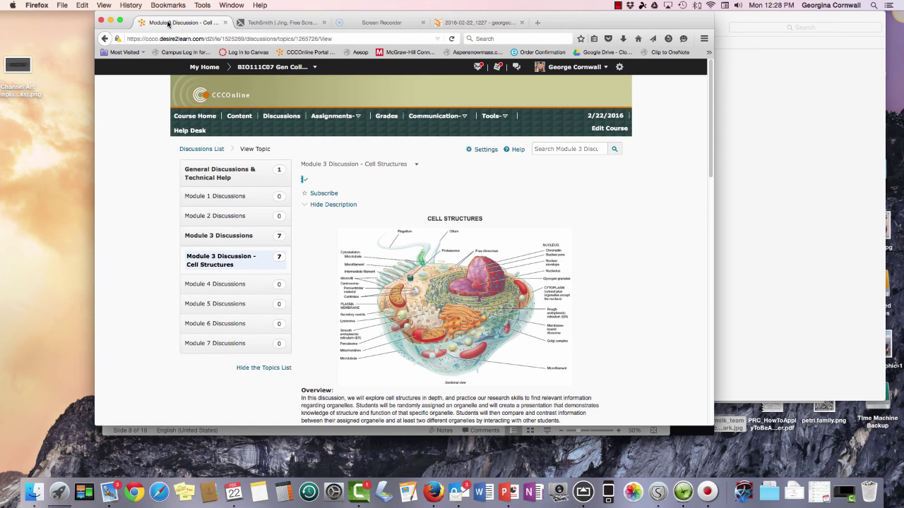